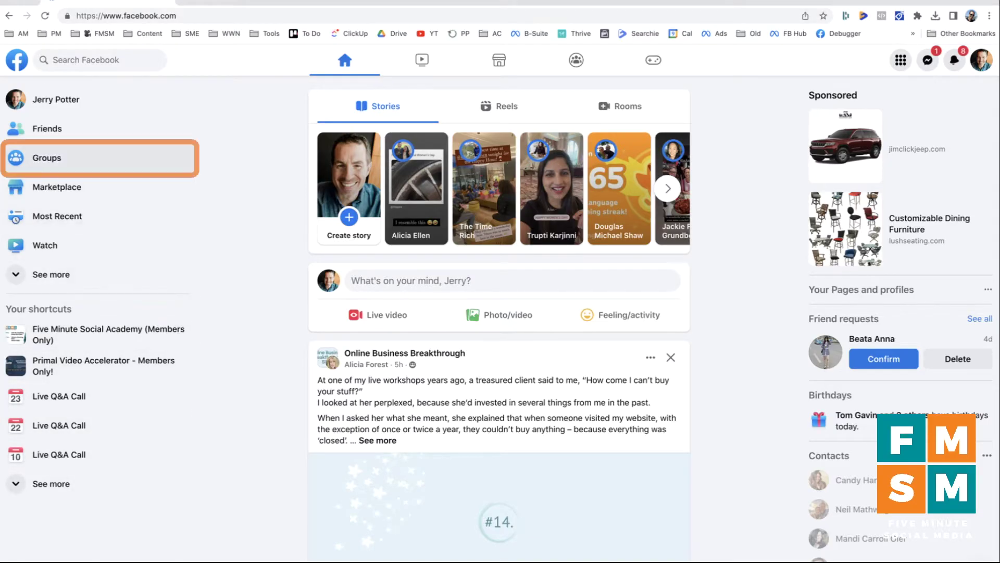
left_click(185, 16)
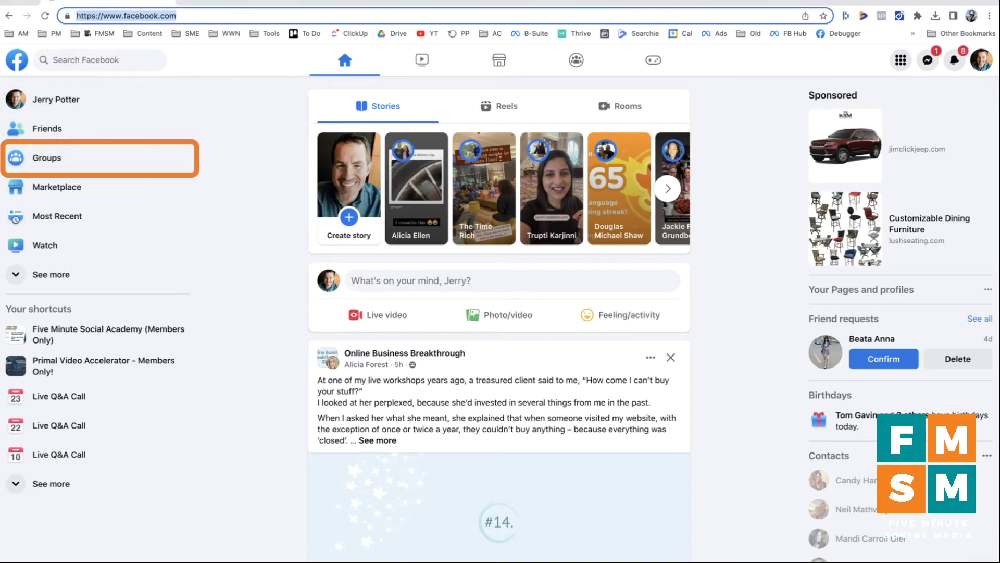
left_click(185, 15)
type("/groups/socialmedialeadslab")
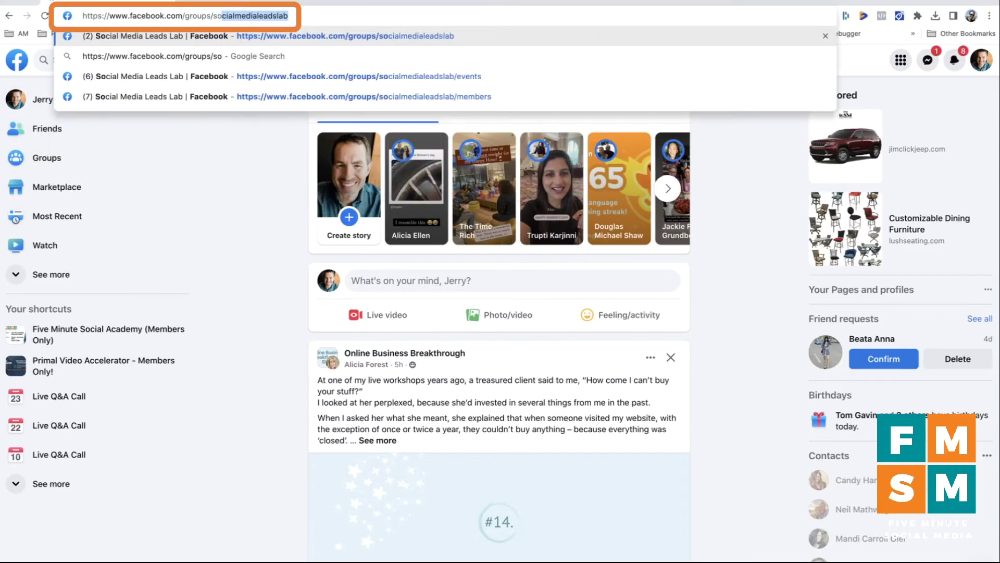
key("Return")
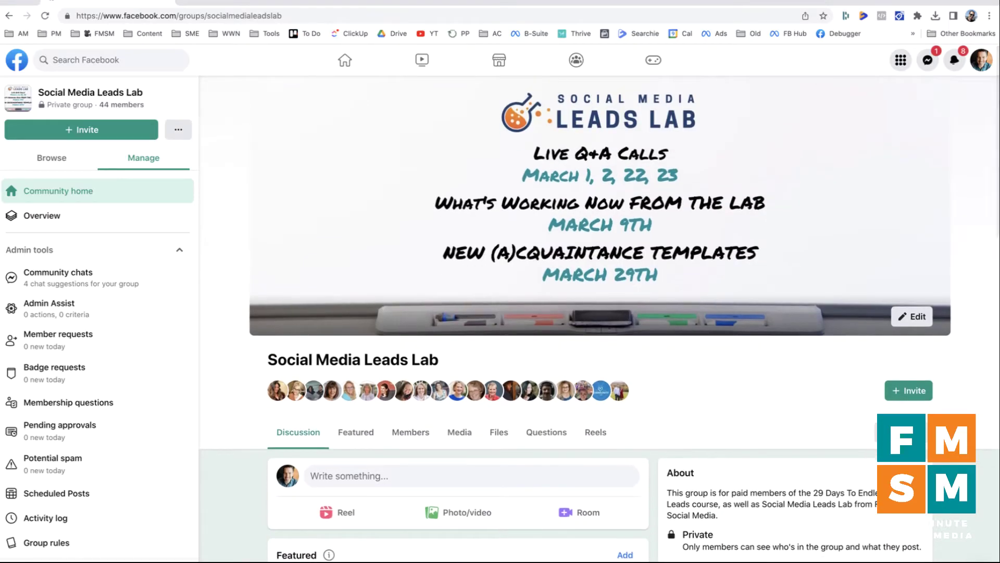
Open the group settings of Social Media Leads Lab.
scroll(599, 305, "down", 4)
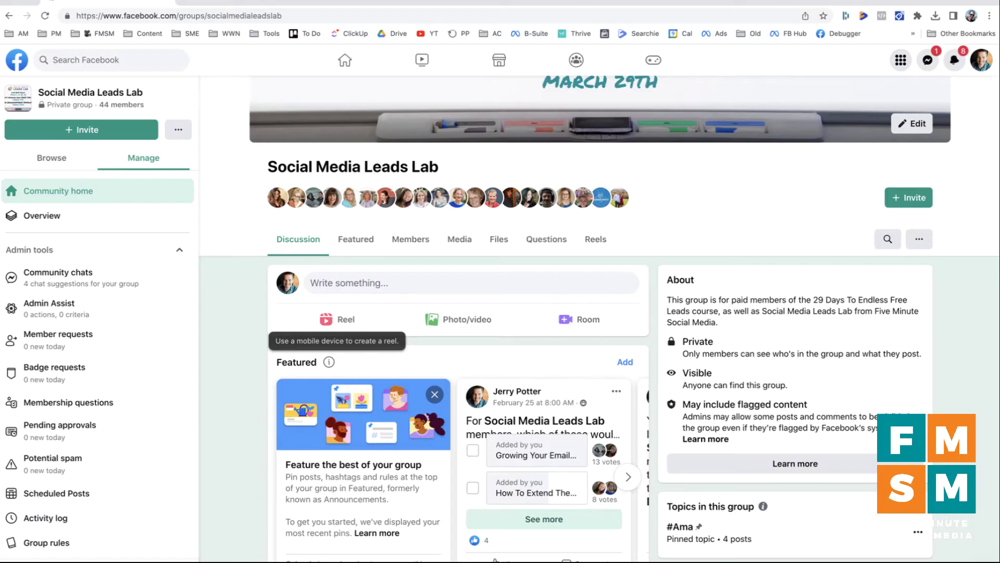
scroll(99, 411, "down", 8)
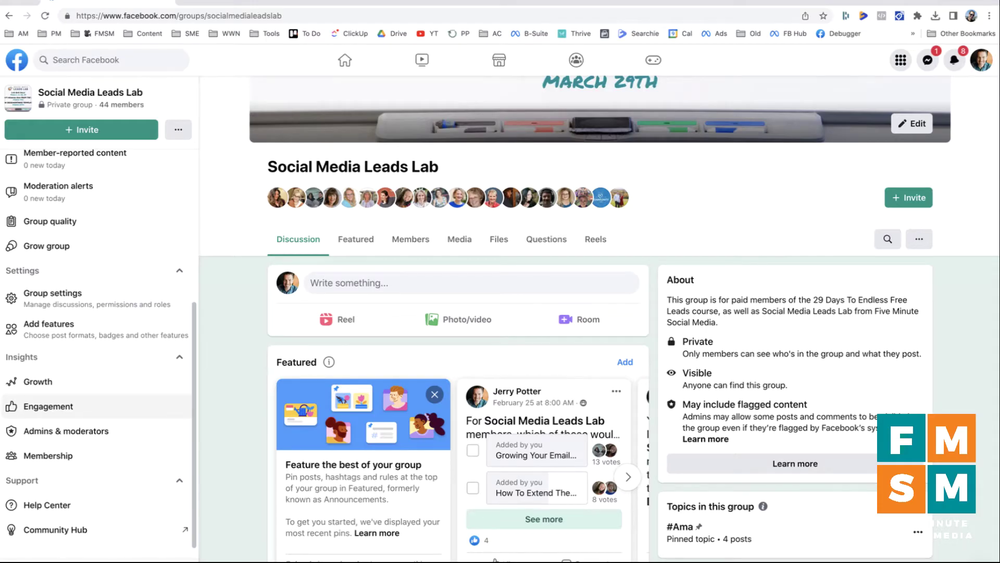
scroll(99, 349, "up", 2)
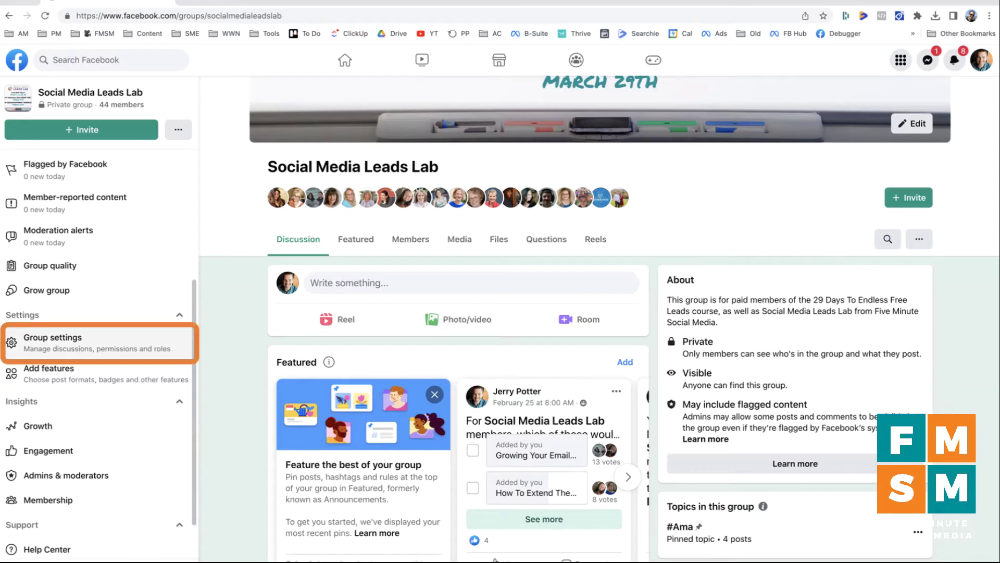
left_click(52, 336)
Set who can join the group to Profiles and Pages under the membership settings and save the change.
scroll(600, 312, "down", 5)
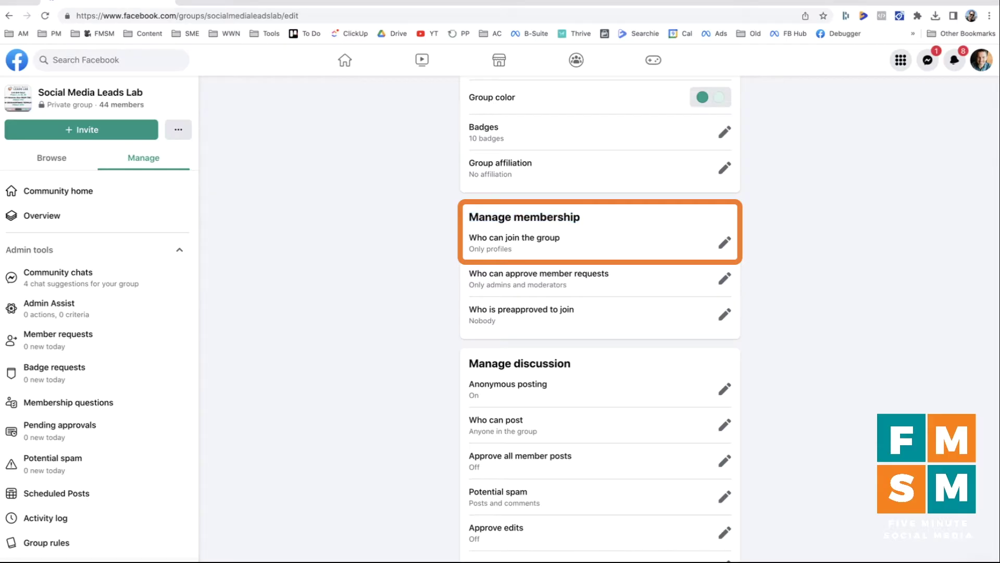
left_click(724, 242)
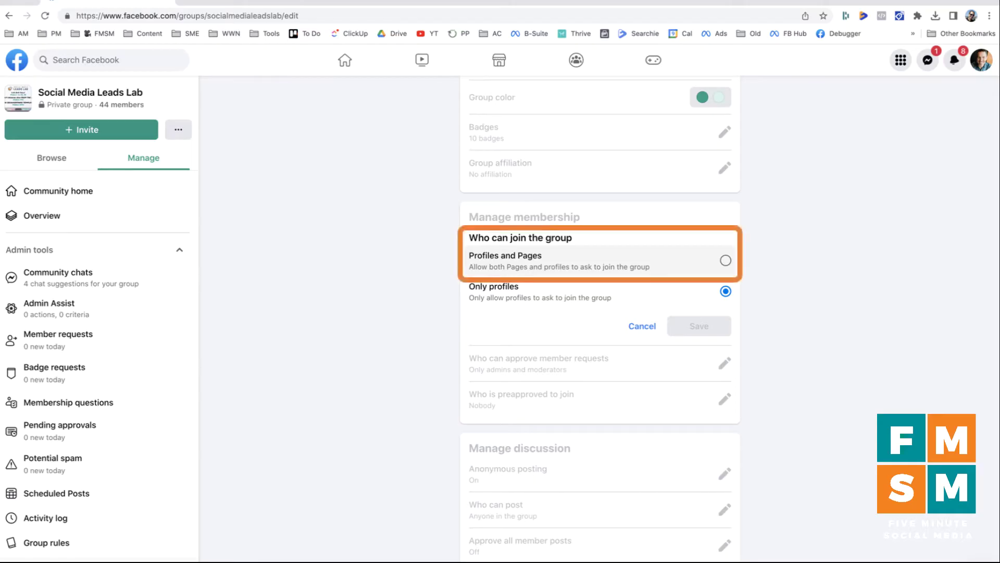
left_click(725, 260)
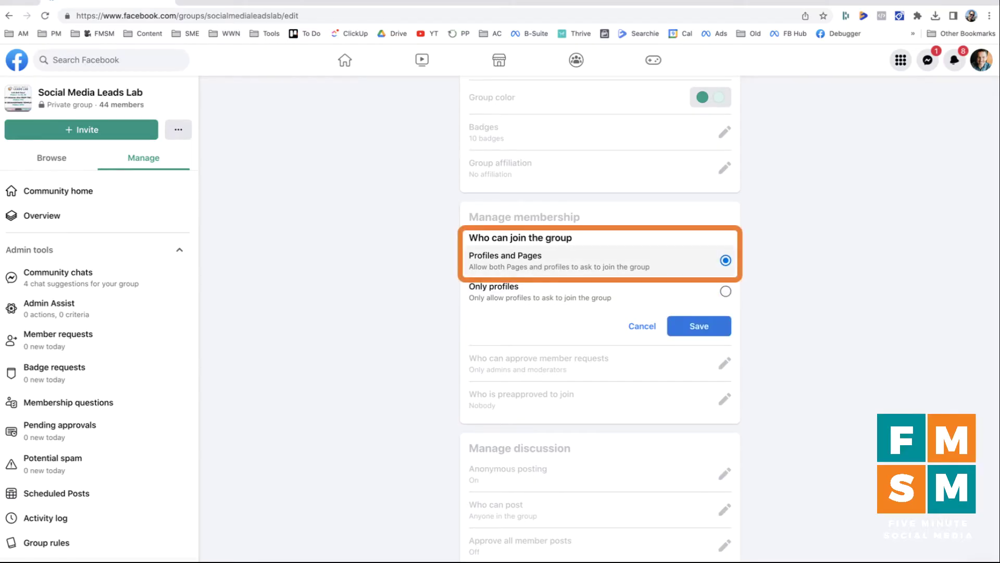
left_click(699, 325)
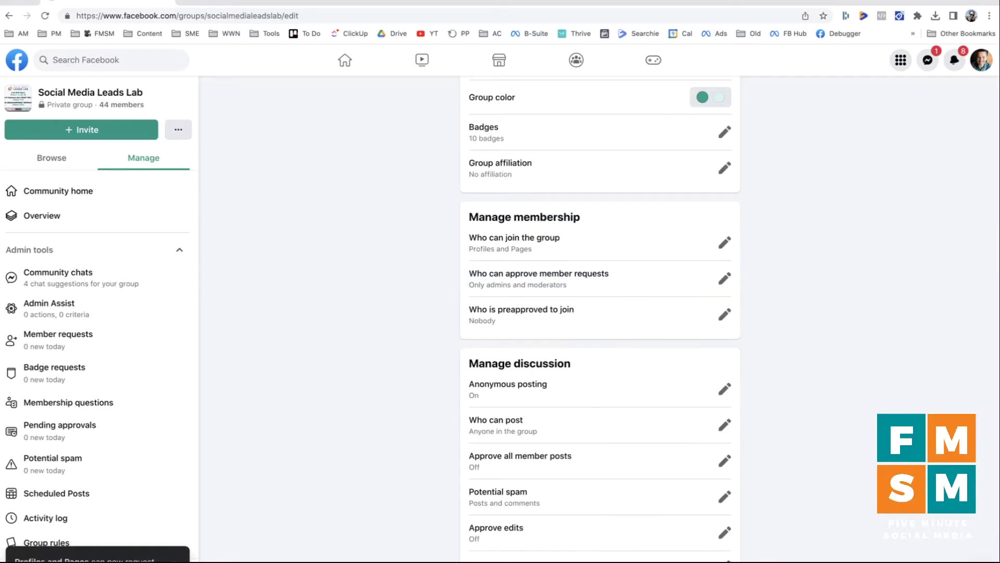
Switch from the personal profile to the Five Minute Social Media Page profile.
scroll(600, 312, "up", 6)
scroll(601, 312, "down", 1)
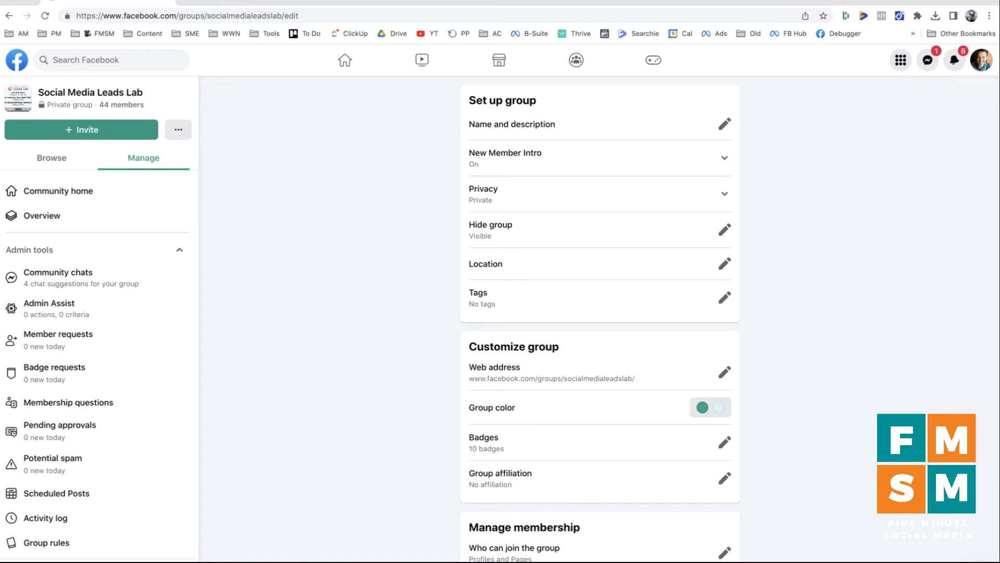
left_click(982, 60)
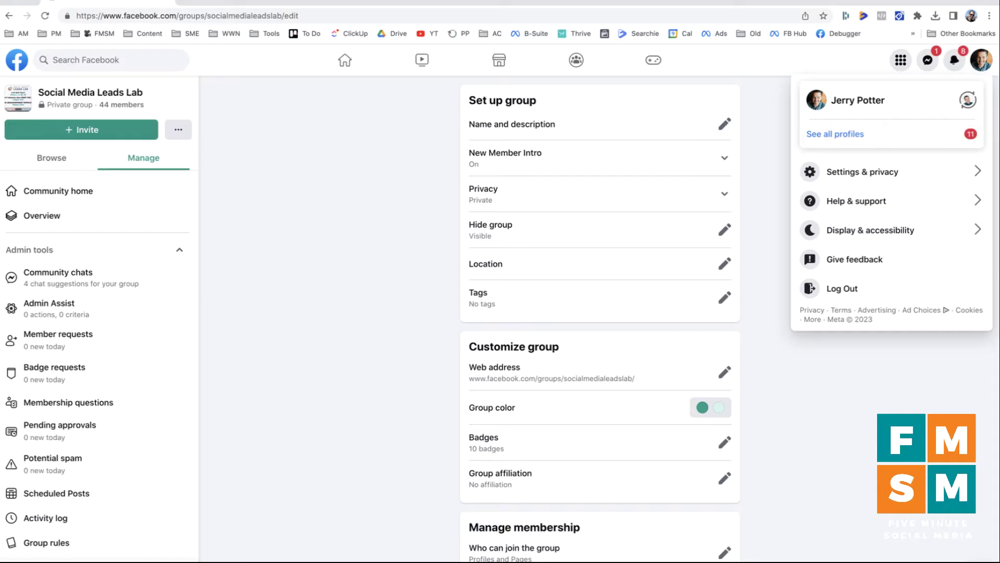
key("Escape")
left_click(982, 60)
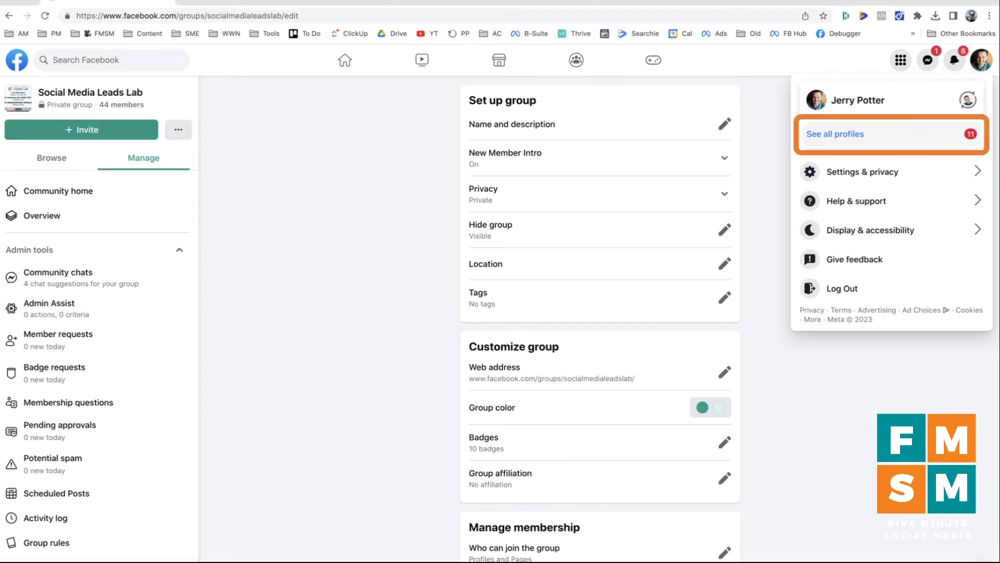
left_click(835, 134)
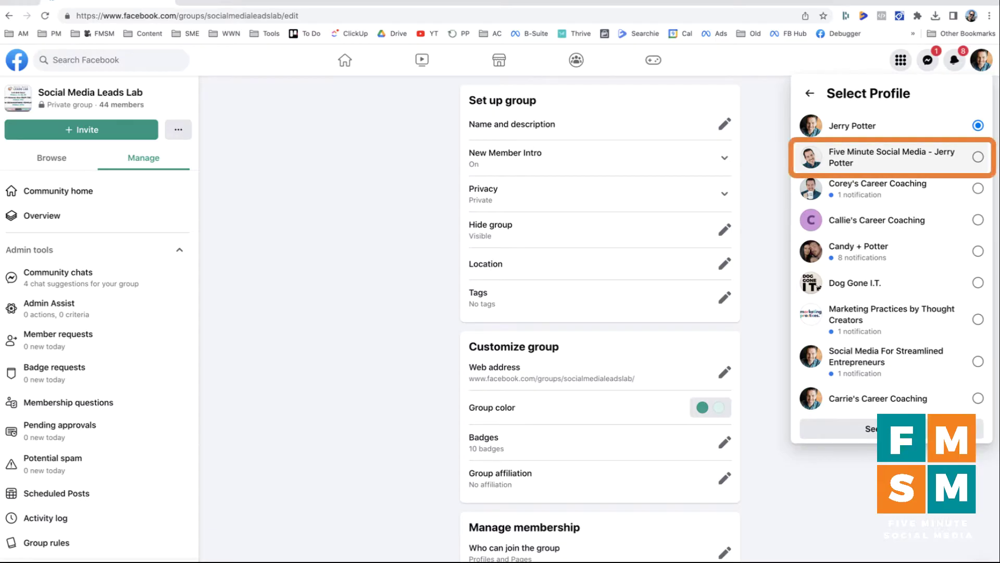
left_click(891, 157)
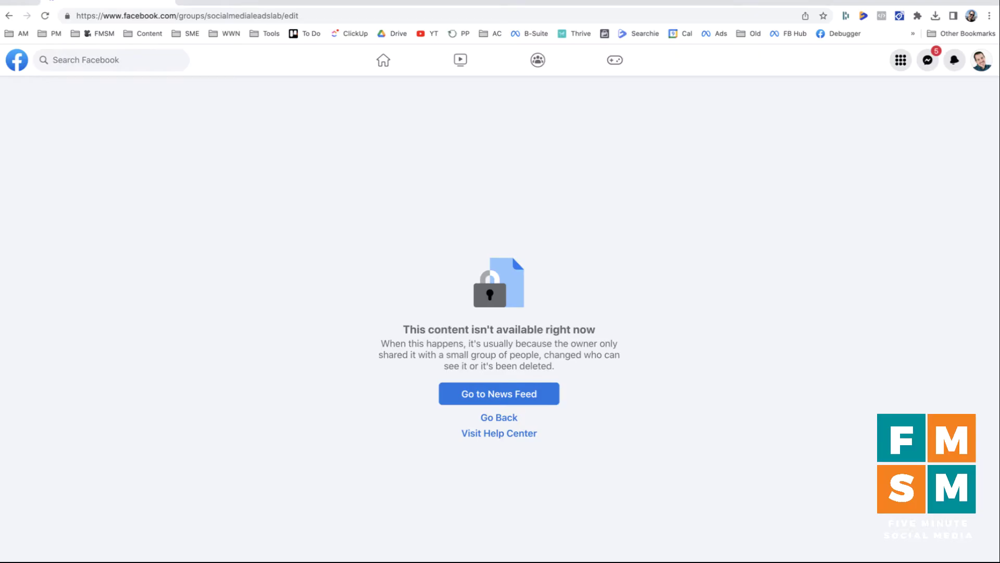
Load the group's home page by removing /edit from the end of the web address.
left_click_drag(299, 16, 281, 15)
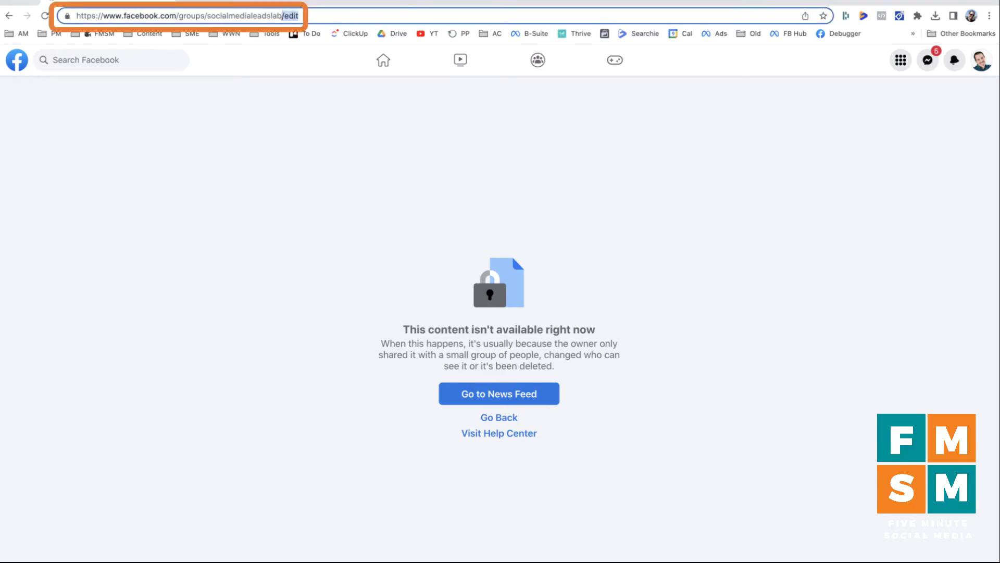
key("BackSpace")
key("Return")
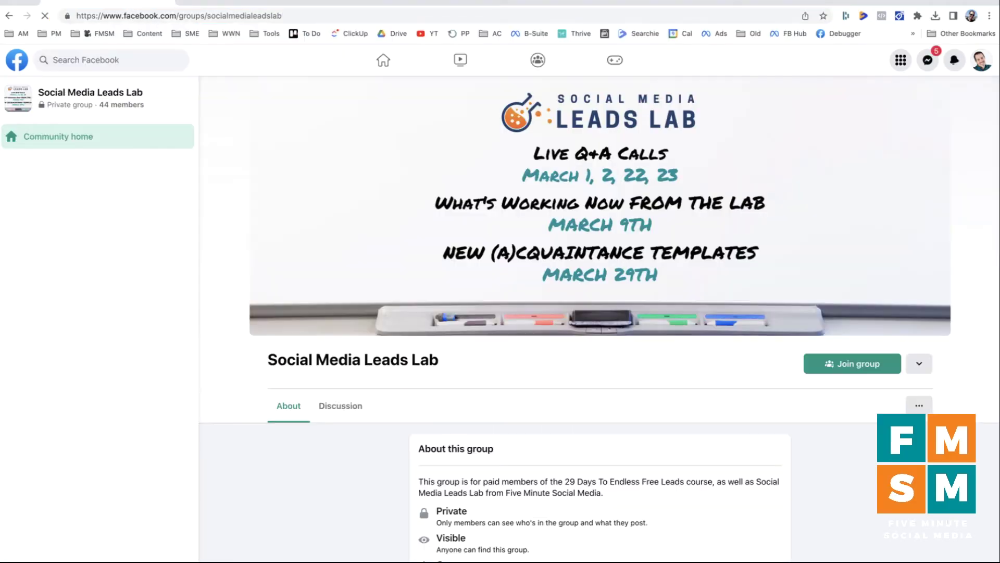
Request to join the group as the Page and submit "You know my email address" as the membership question's answer.
scroll(600, 319, "down", 3)
scroll(600, 319, "up", 3)
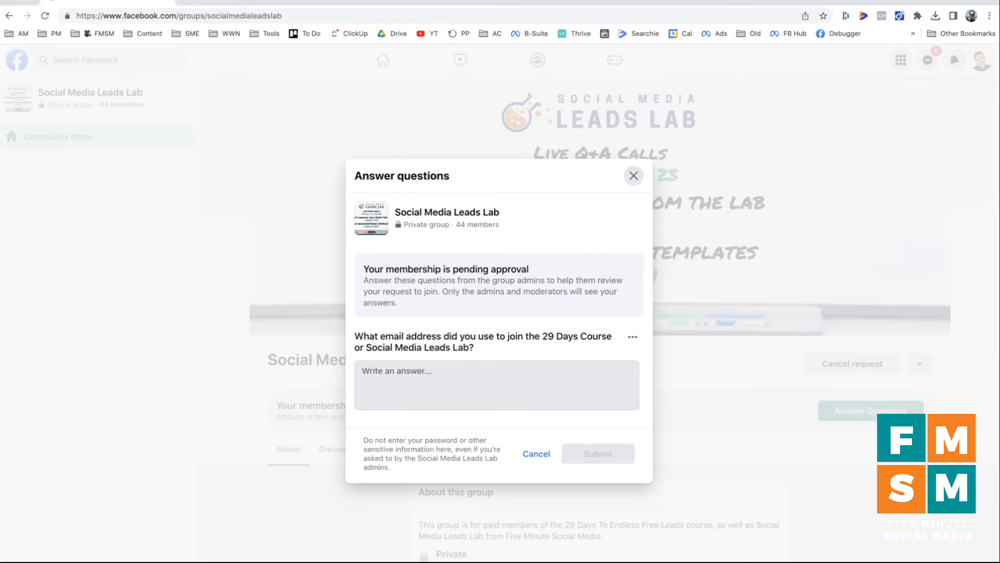
left_click(363, 371)
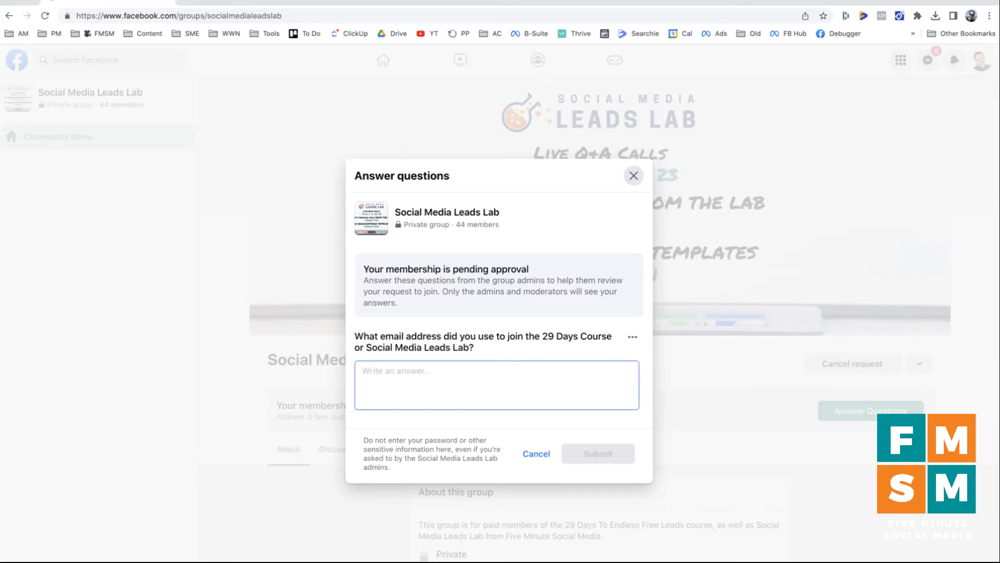
type("You know my email address")
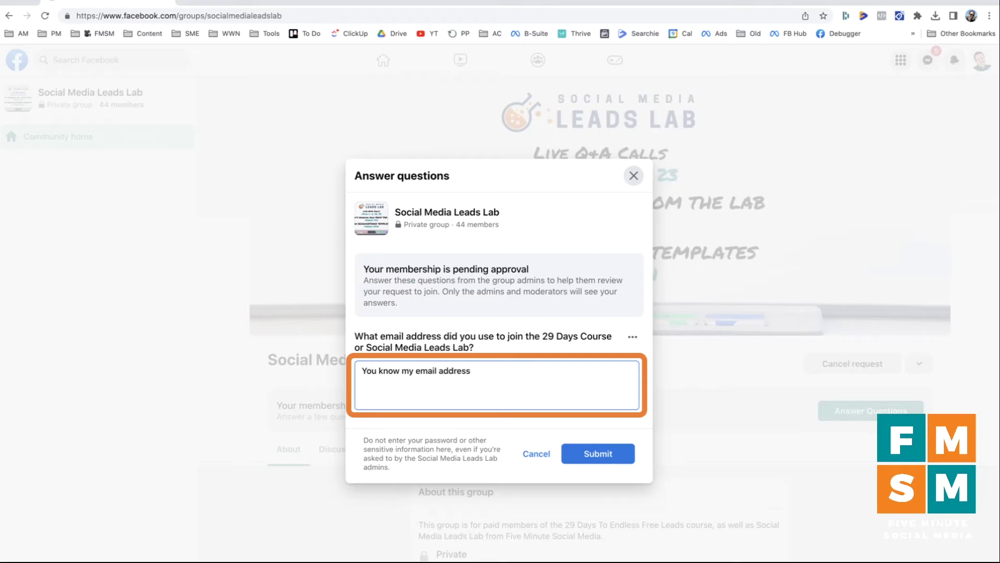
left_click(598, 453)
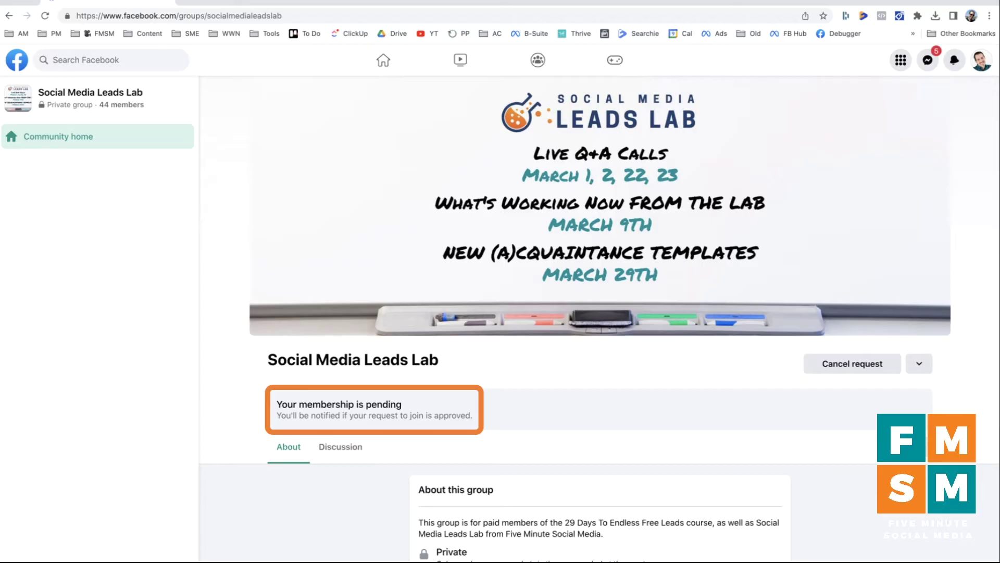
Switch from the Five Minute Social Media Page back to the personal profile.
left_click(982, 60)
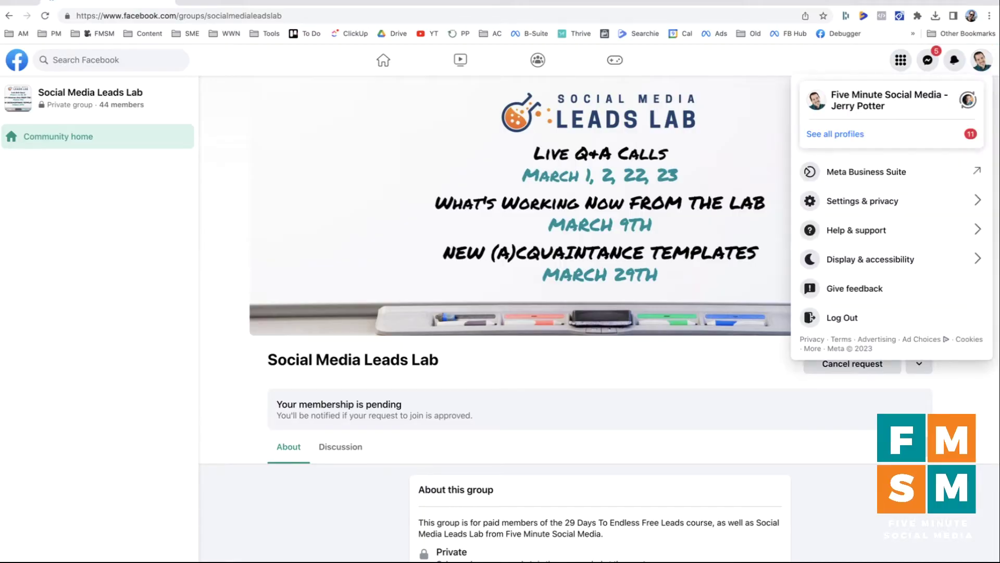
left_click(835, 134)
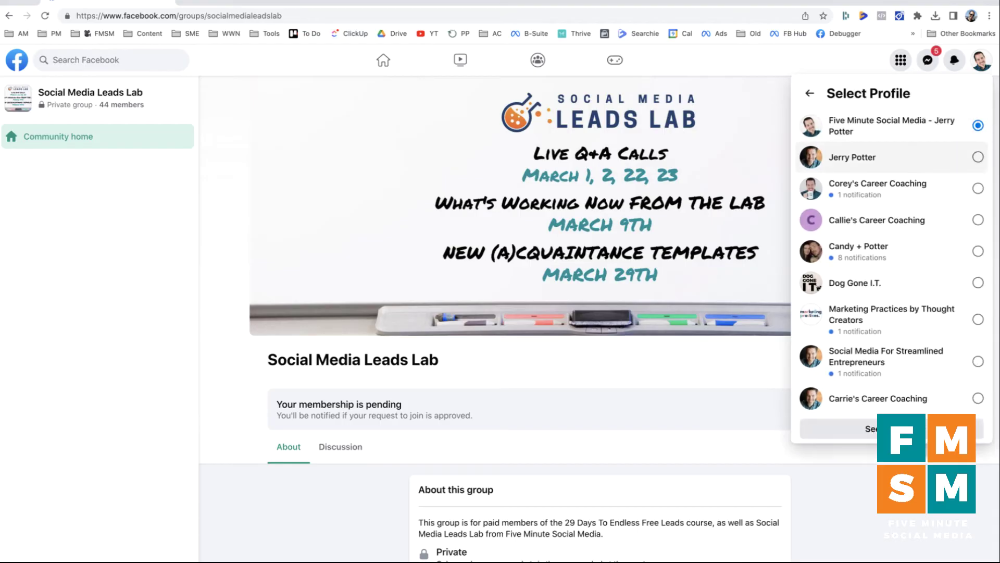
left_click(886, 156)
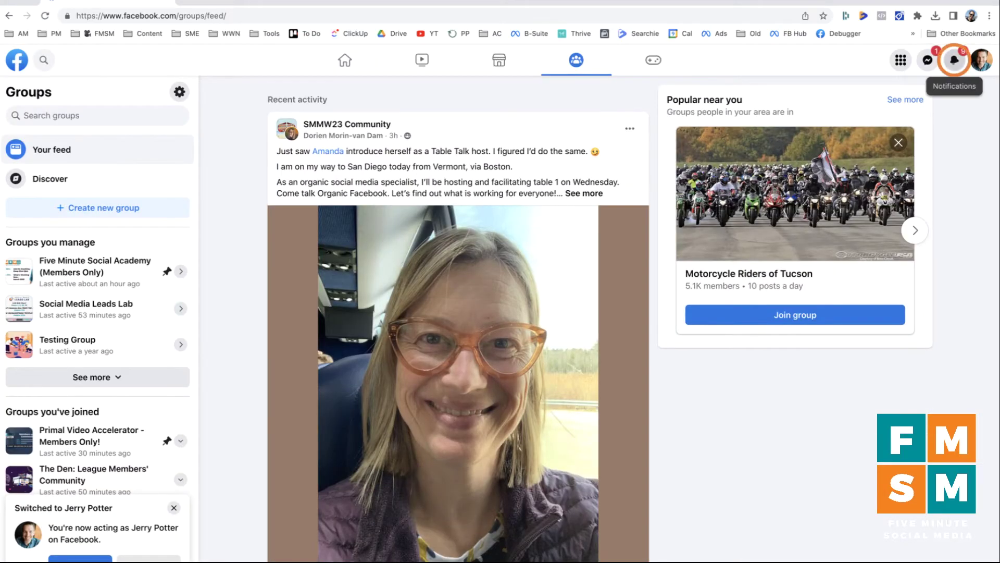
Open the notification about the Page asking to join Social Media Leads Lab and approve its member request.
left_click(954, 60)
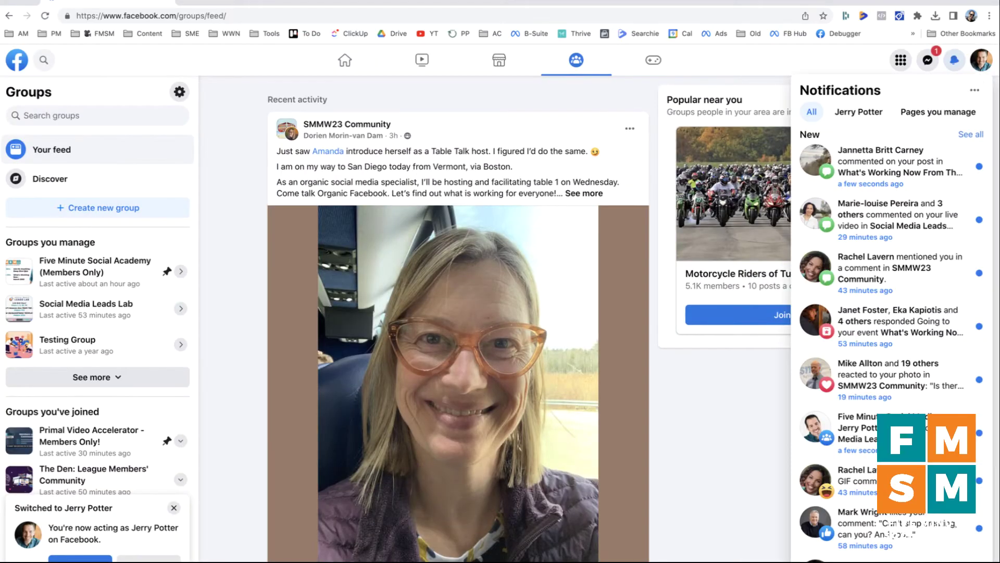
scroll(891, 386, "down", 1)
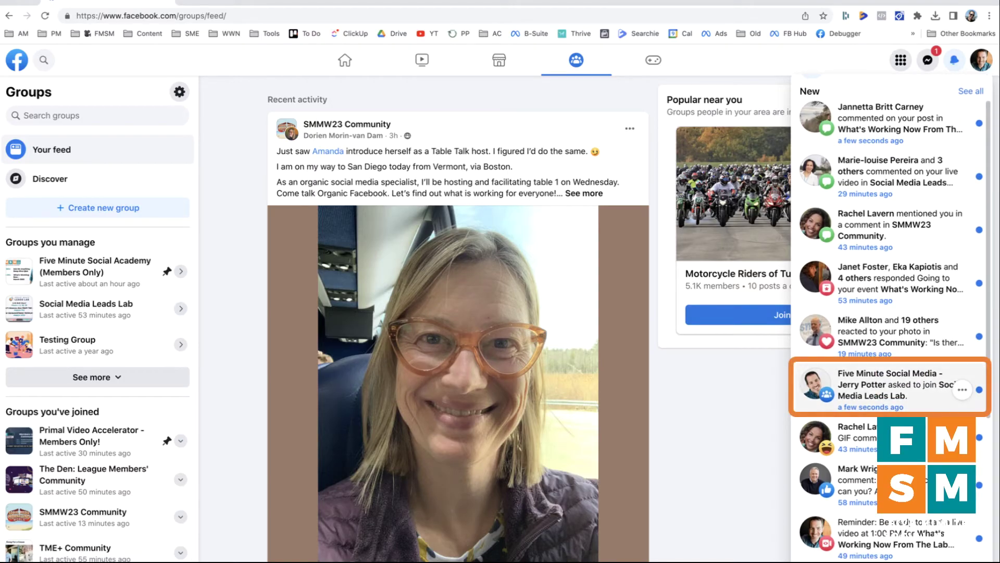
left_click(885, 385)
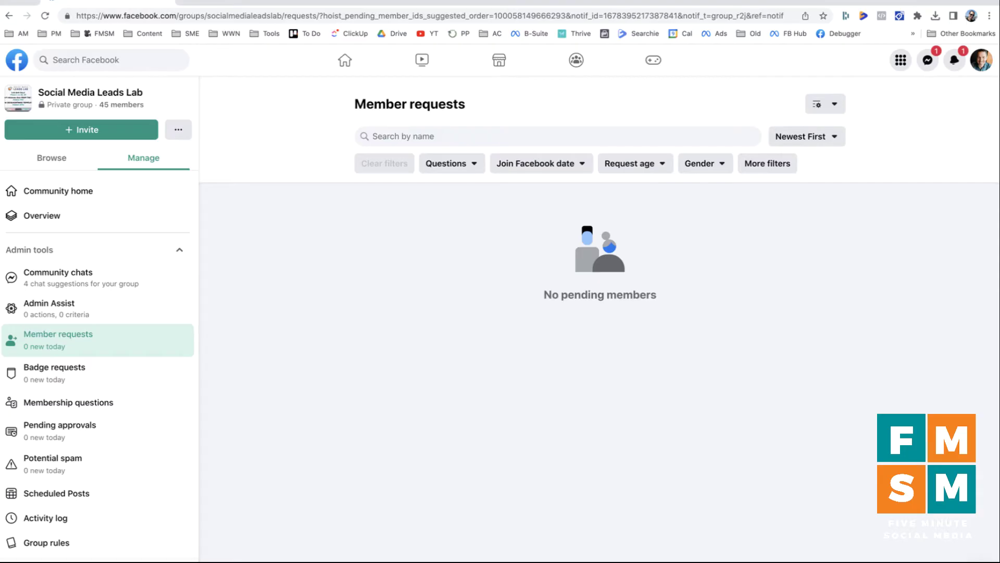
Return to the group's community home and open its list of members.
left_click(58, 191)
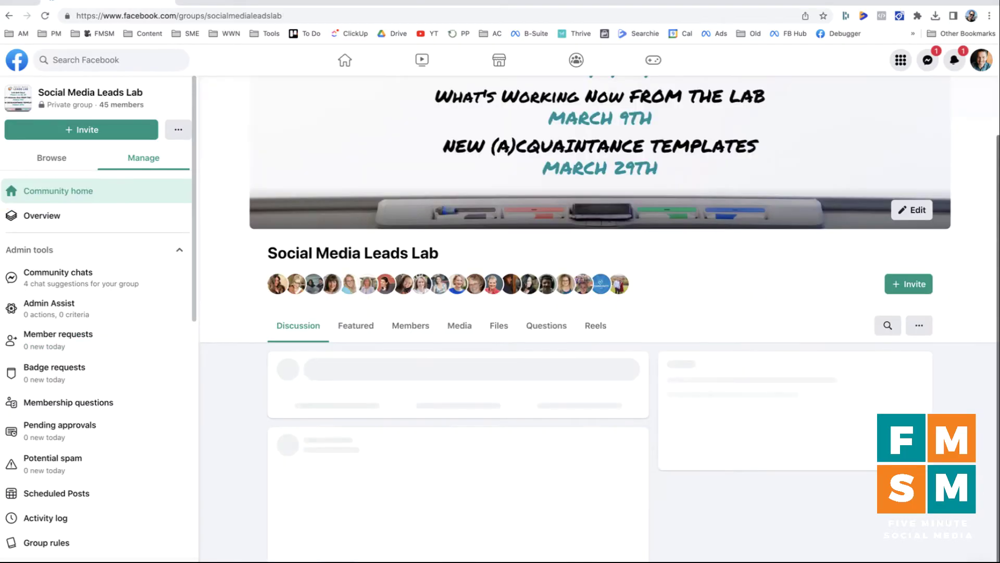
scroll(595, 428, "up", 3)
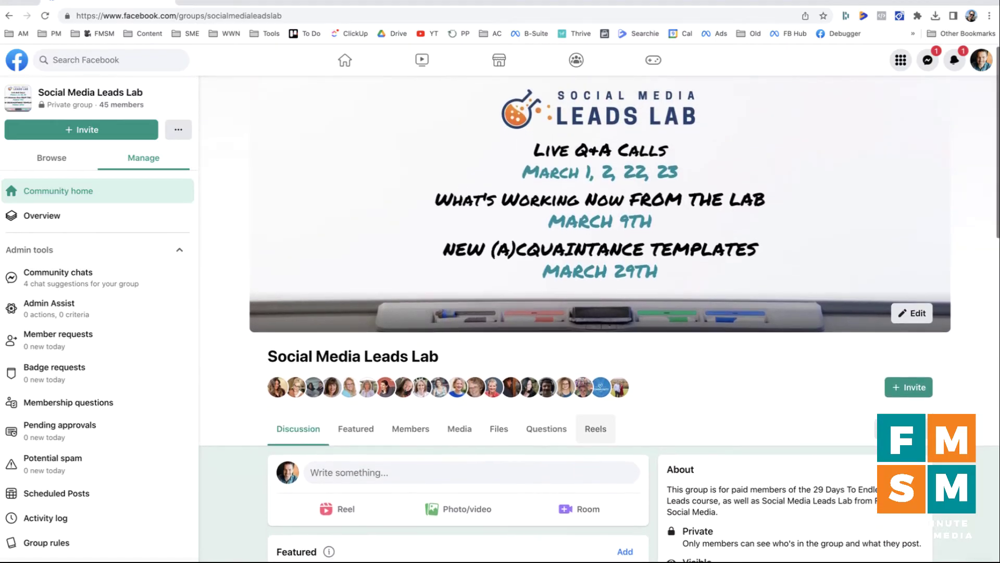
scroll(599, 312, "down", 2)
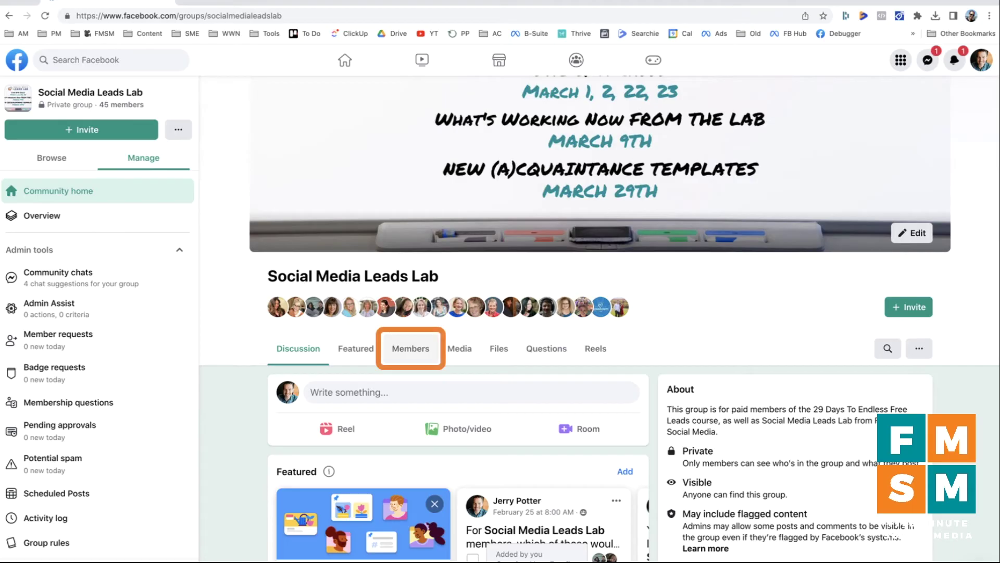
left_click(410, 348)
scroll(458, 317, "down", 6)
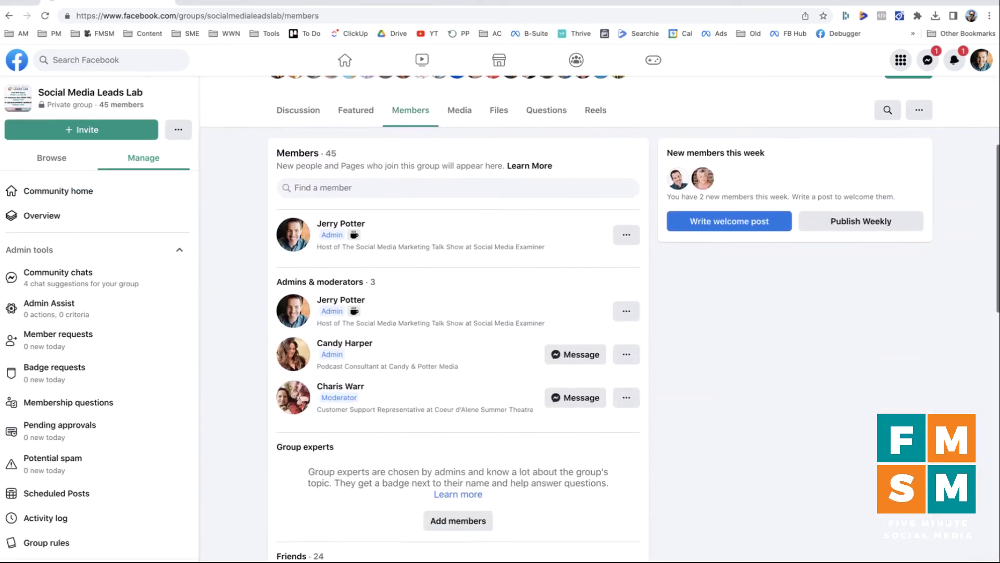
scroll(458, 334, "down", 3)
scroll(458, 333, "up", 5)
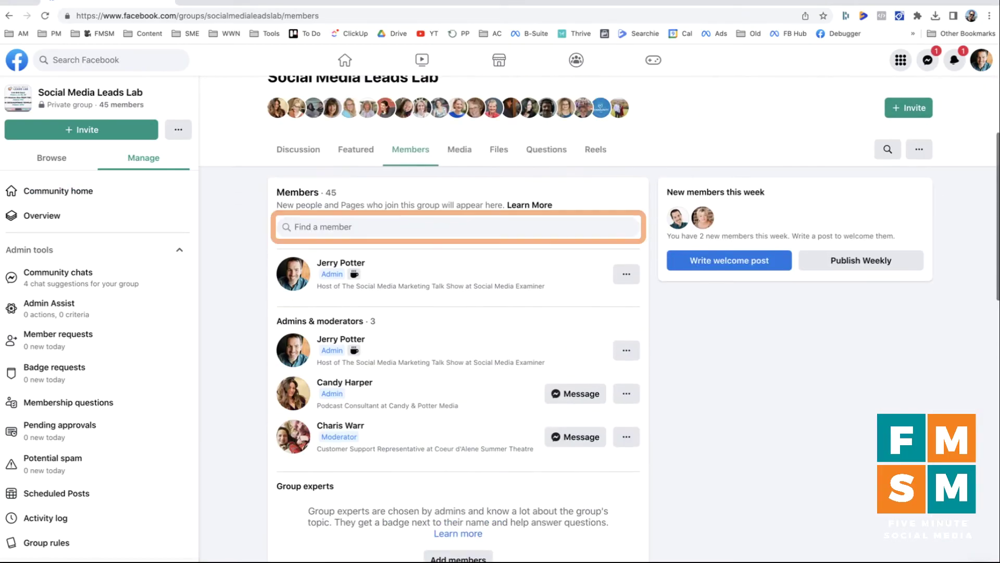
Search the group members for "five" and add the Five Minute Social Media Page as an admin.
left_click(295, 227)
type("five")
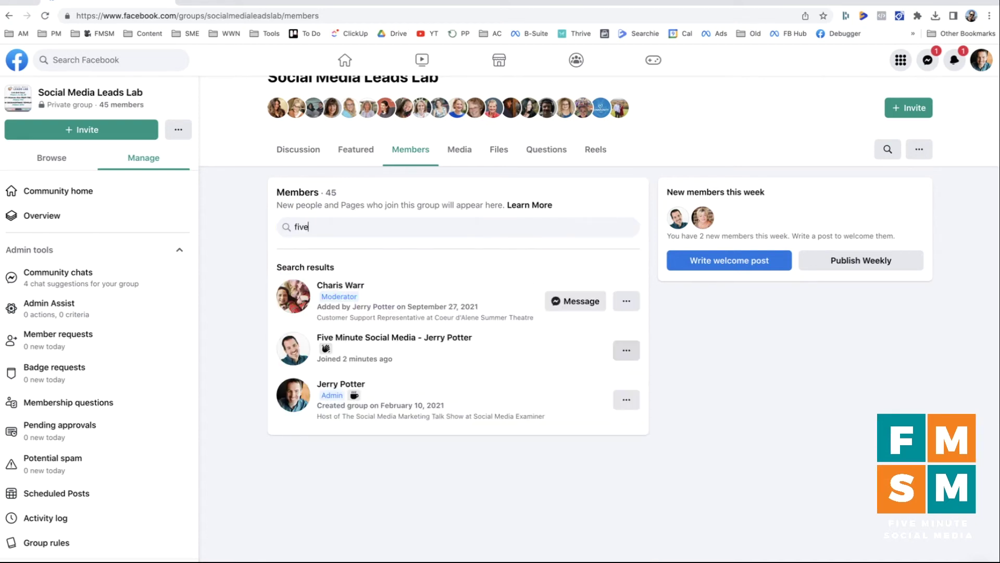
left_click(626, 350)
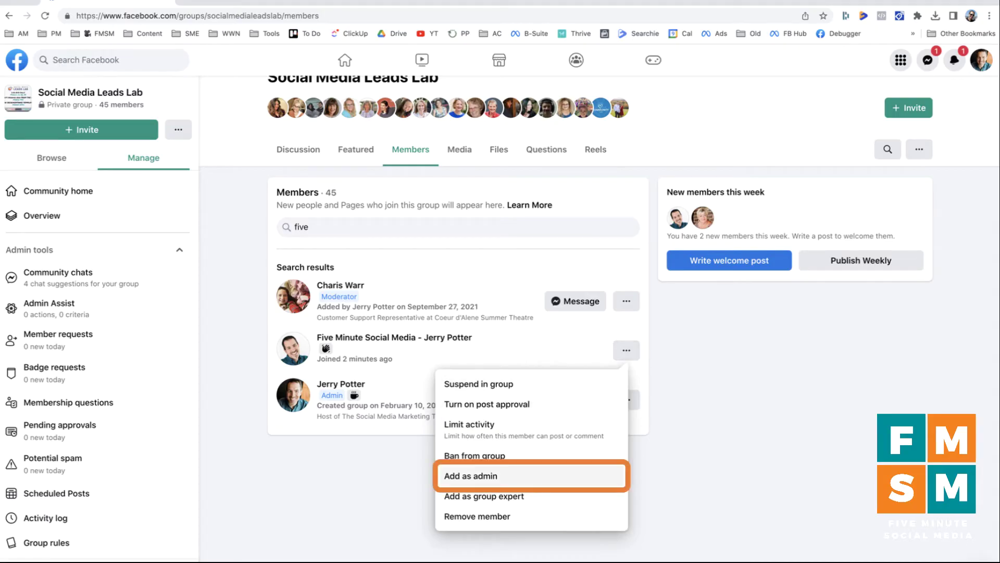
left_click(531, 476)
left_click(614, 359)
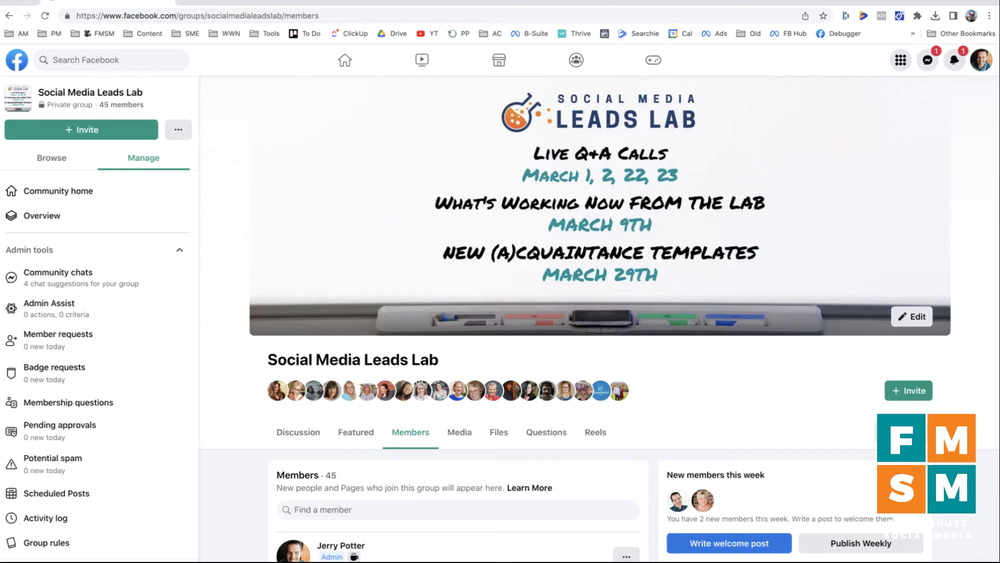
Switch to the Five Minute Social Media Page profile and accept its invitation to become an admin of Social Media Leads Lab.
left_click(981, 60)
left_click(981, 60)
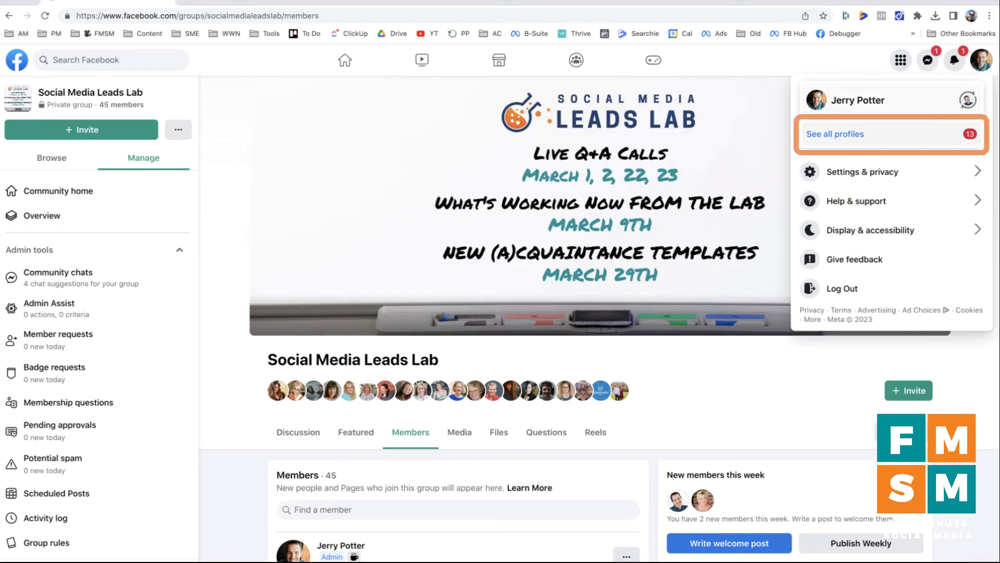
left_click(839, 129)
left_click(892, 162)
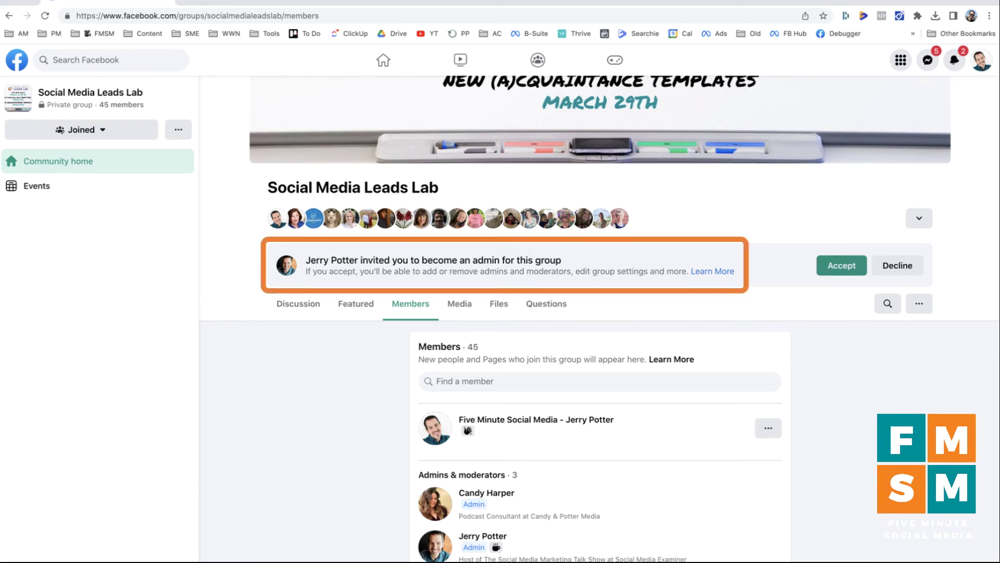
left_click(841, 265)
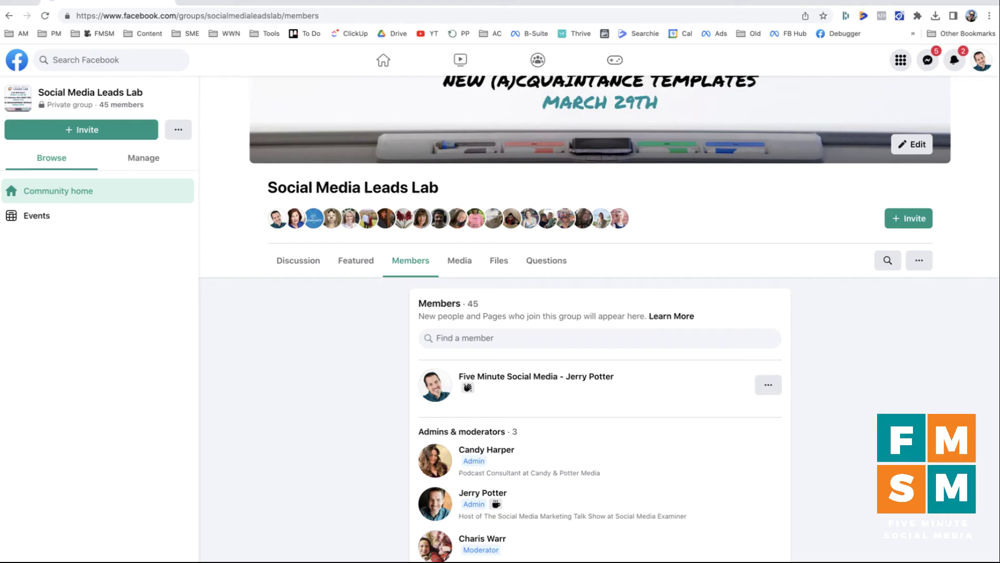
Go from the group to the Five Minute Social Media Page and display its Groups section.
scroll(599, 312, "up", 3)
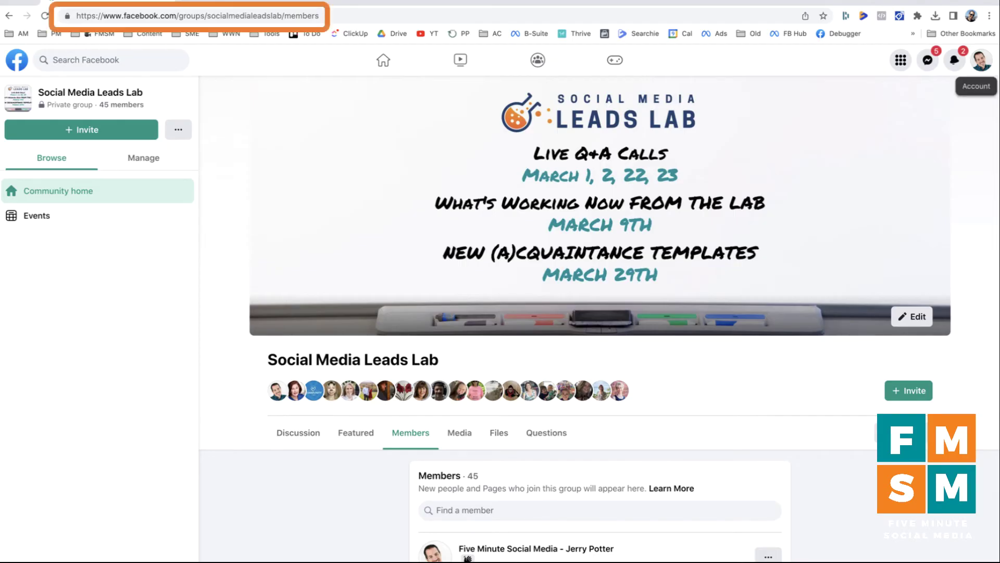
left_click(184, 15)
left_click(184, 15)
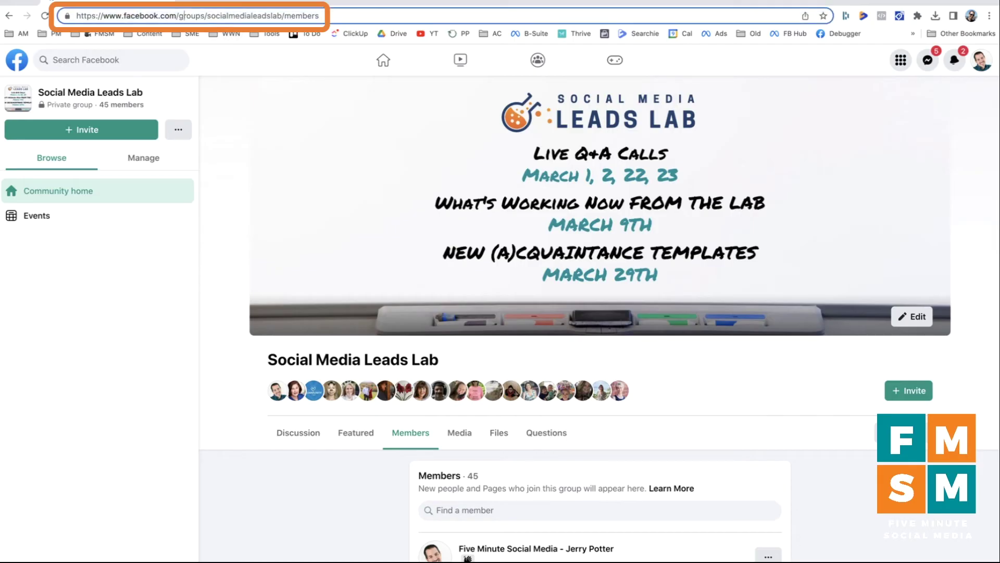
left_click_drag(178, 16, 320, 16)
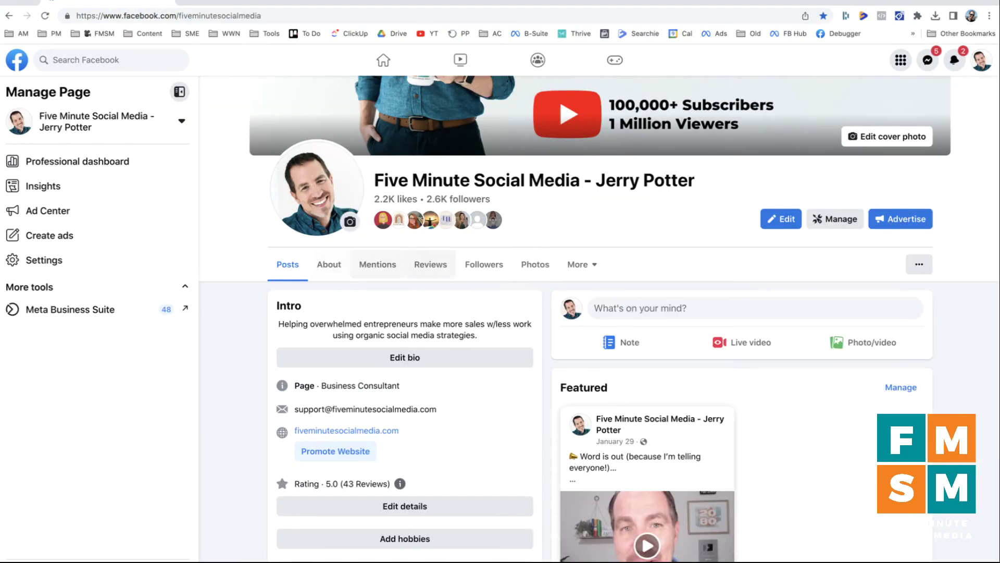
left_click(582, 264)
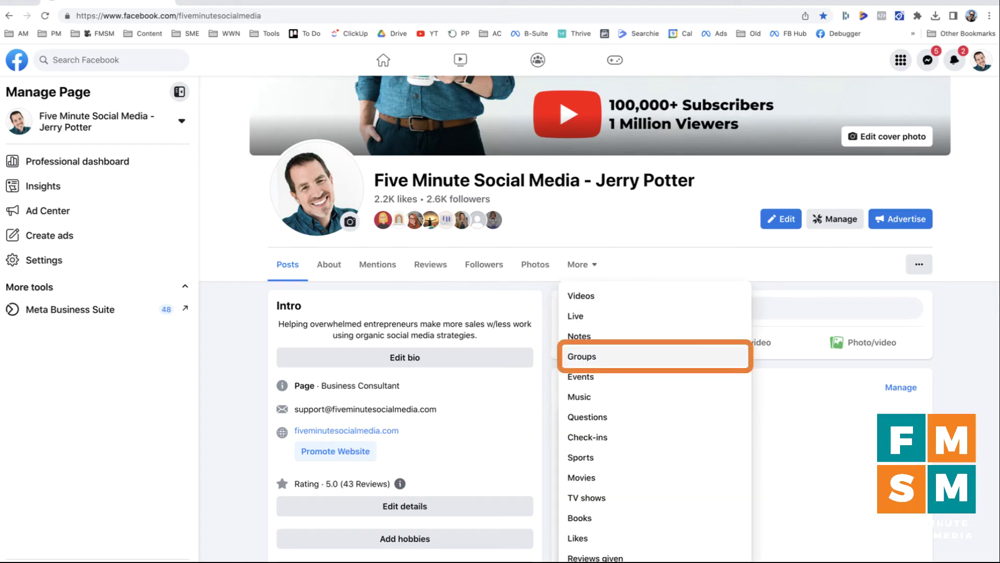
left_click(584, 290)
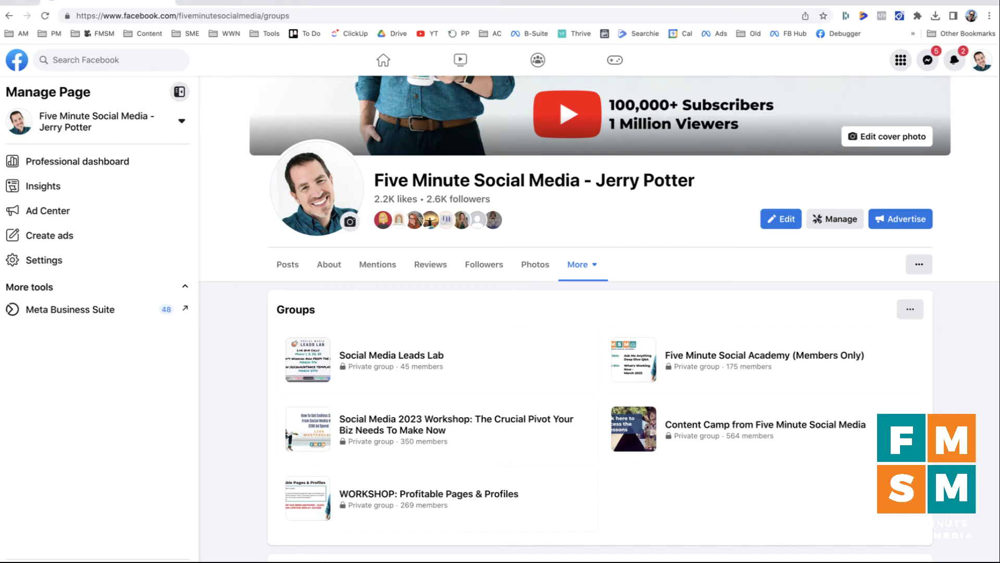
mouse_move(391, 356)
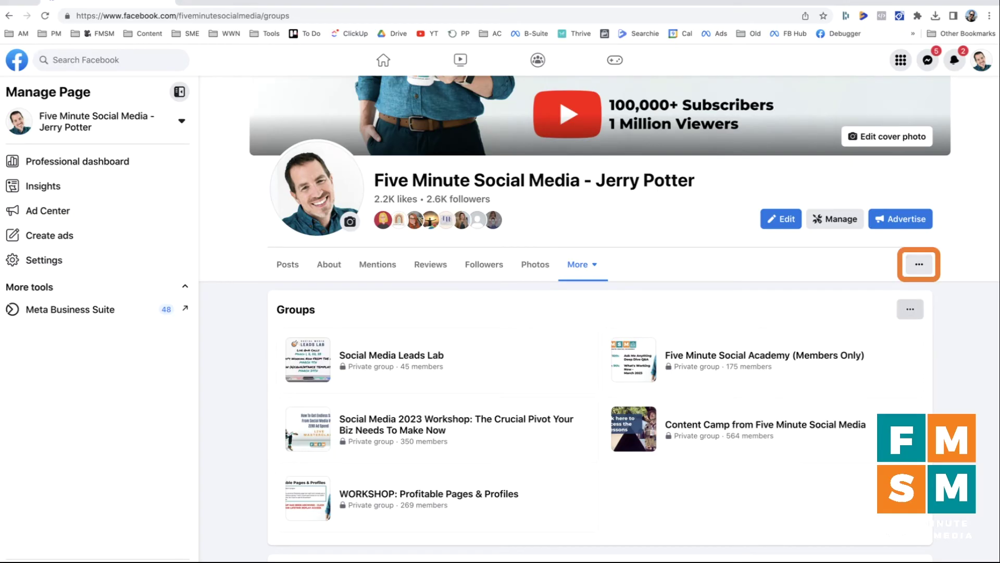
Try to set up the Page's automatic invites so that followers are invited to join Social Media Leads Lab.
left_click(909, 309)
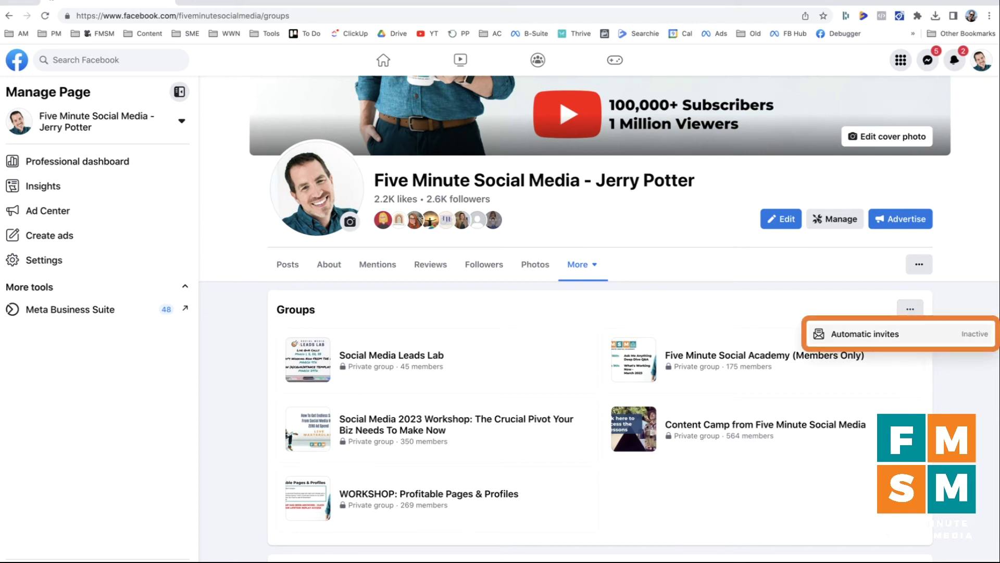
left_click(864, 333)
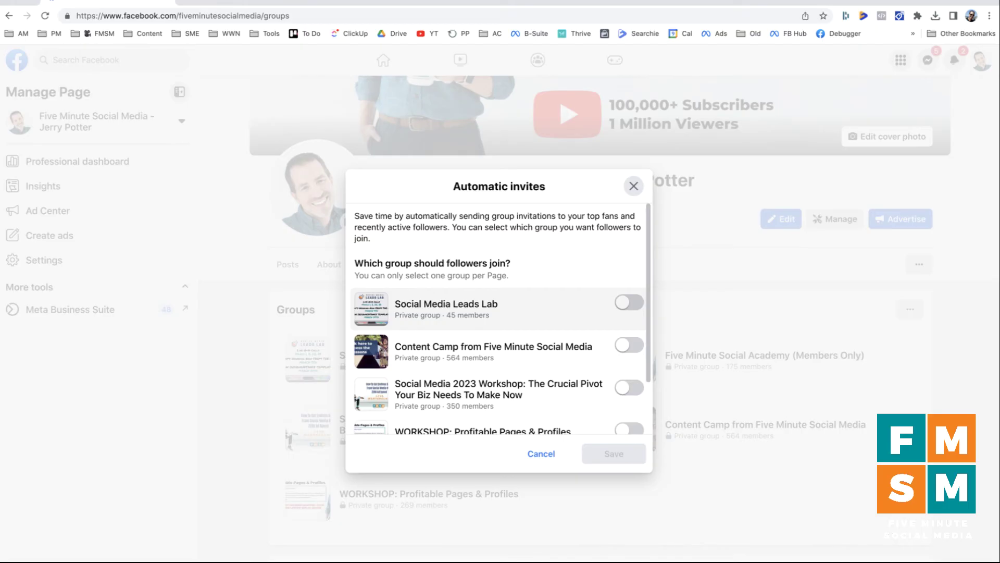
left_click(628, 302)
left_click(613, 453)
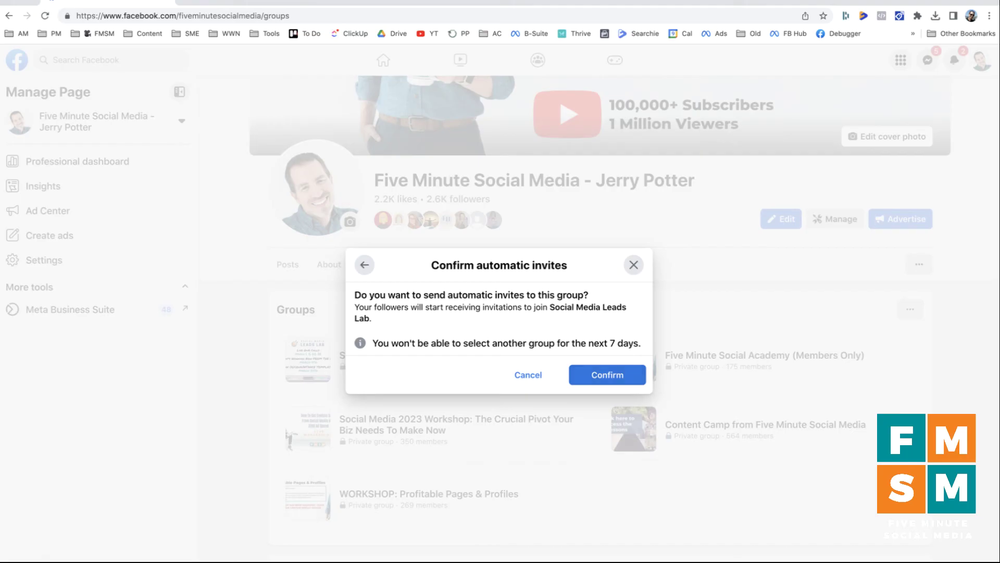
Back out of the automatic invites confirmation and turn the invites for Social Media Leads Lab back off.
left_click(365, 264)
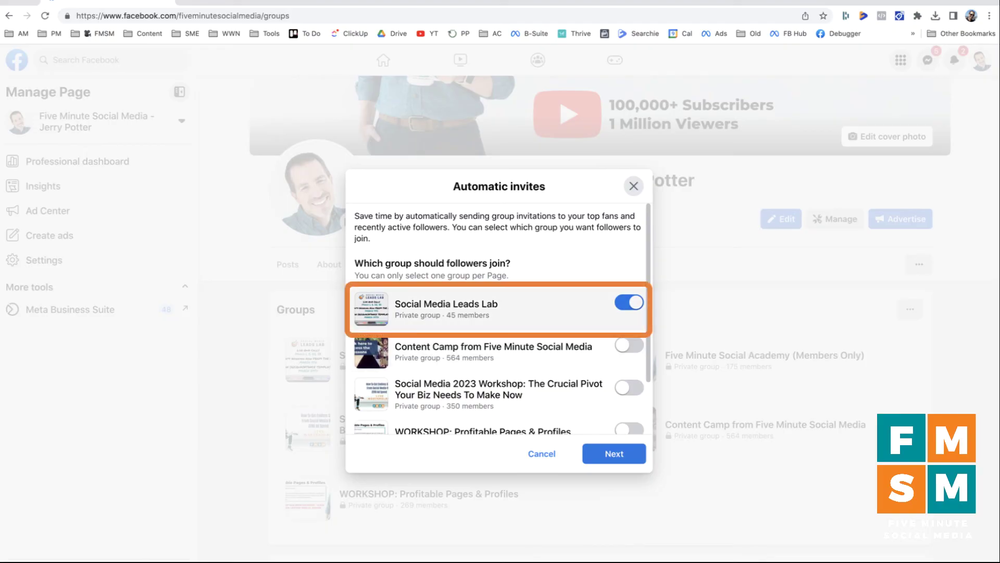
left_click(629, 302)
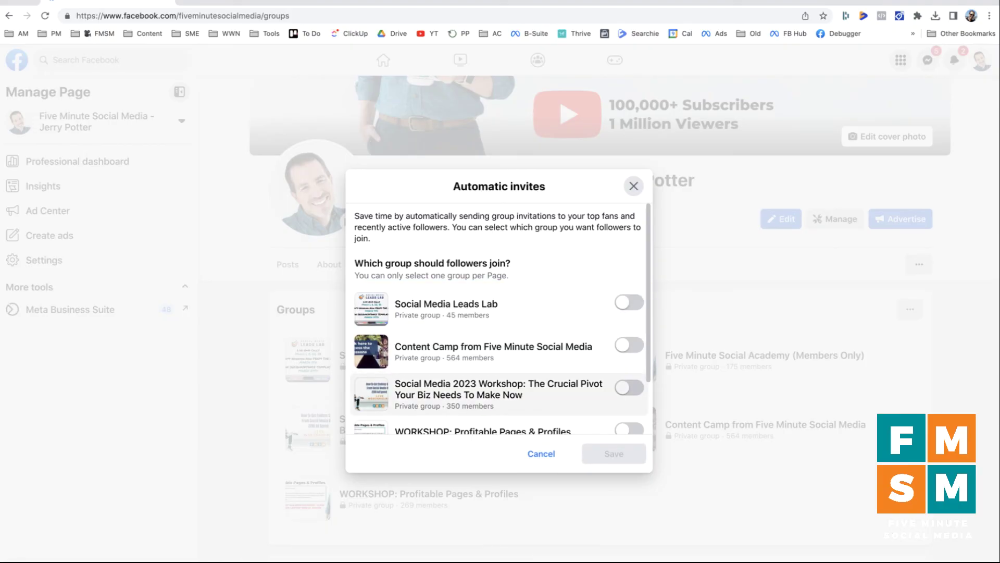
scroll(499, 328, "down", 3)
scroll(499, 328, "up", 3)
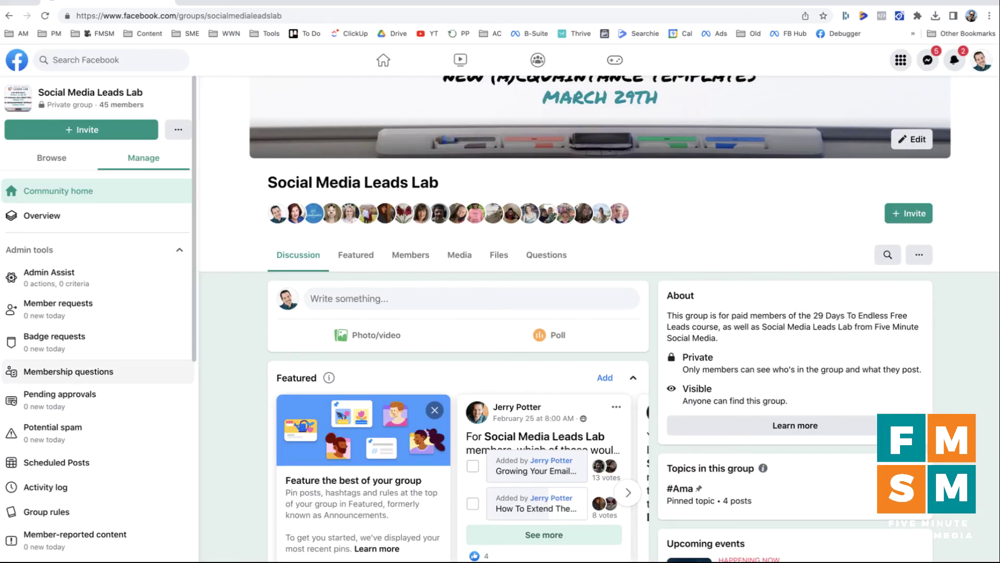
In the Social Media Leads Lab group settings, restrict who can join the group to Only profiles and save the change.
scroll(99, 380, "down", 6)
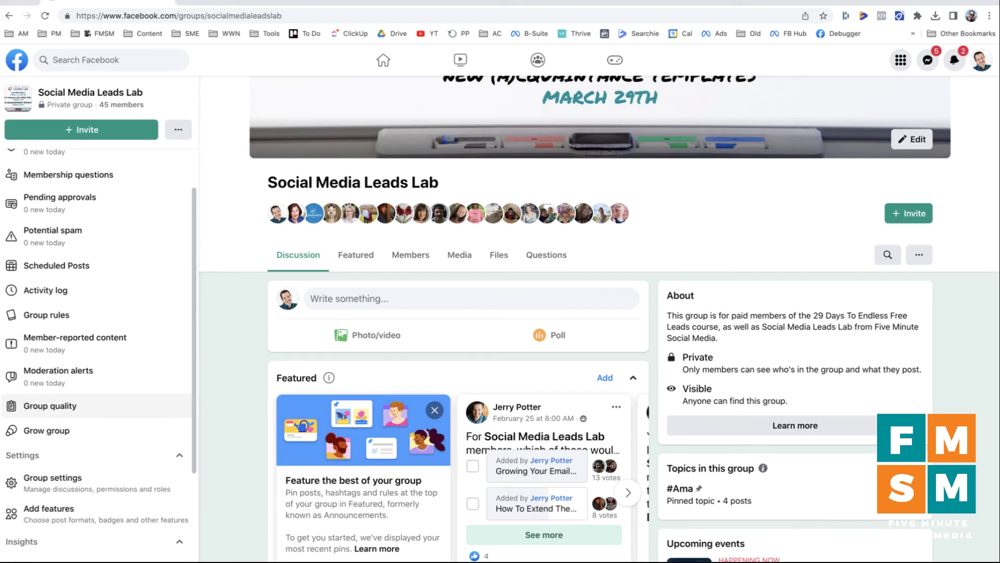
left_click(97, 364)
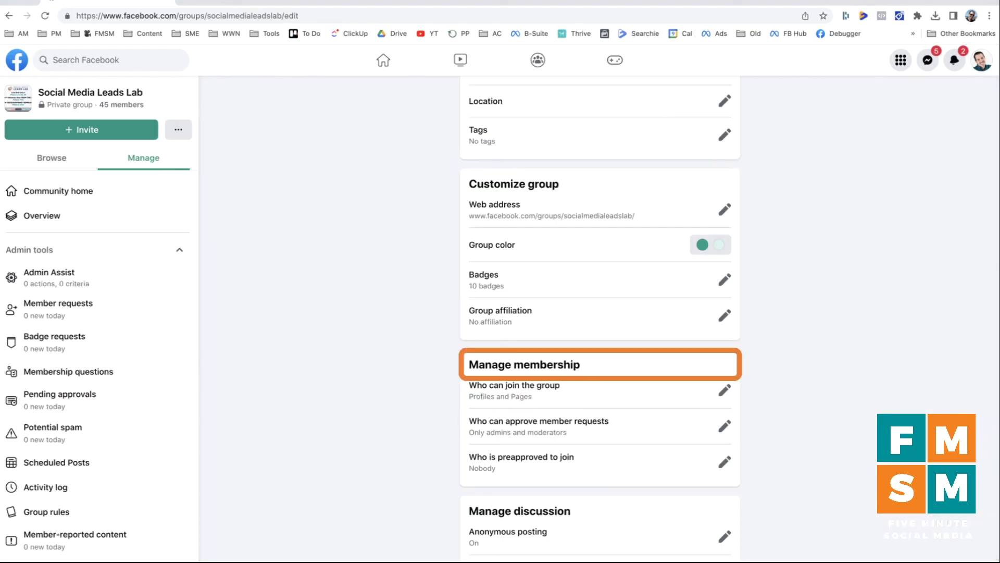
left_click(725, 390)
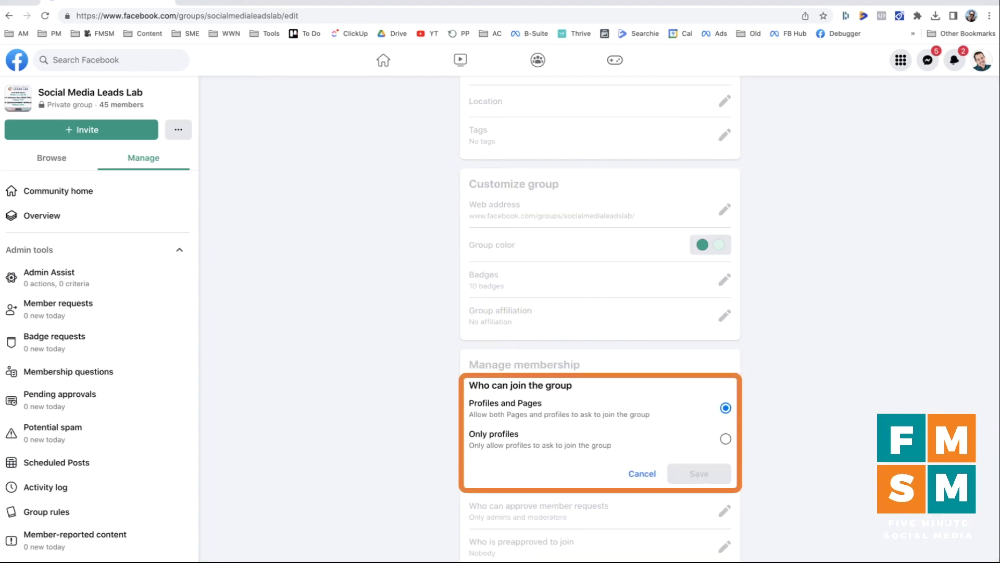
left_click(725, 438)
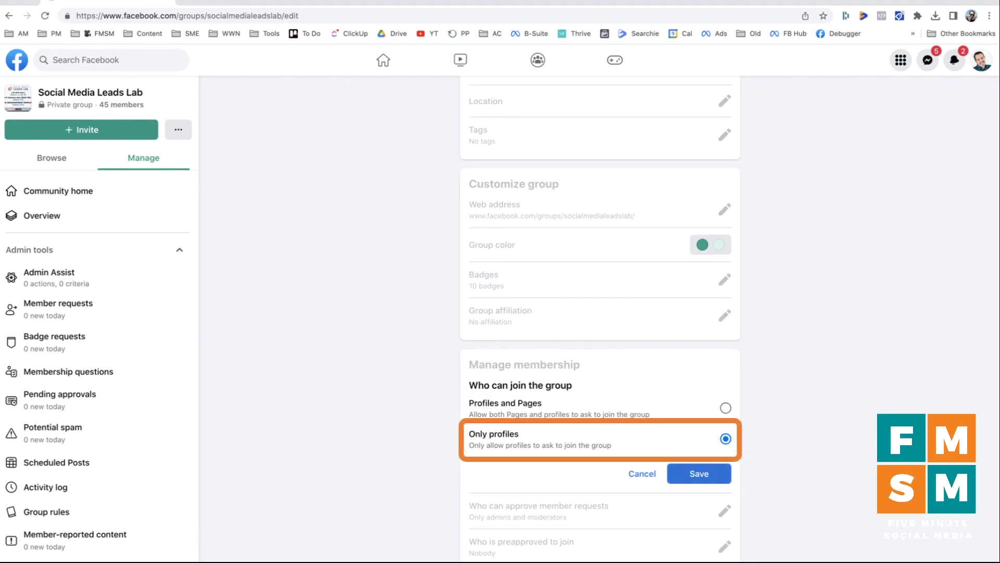
left_click(699, 473)
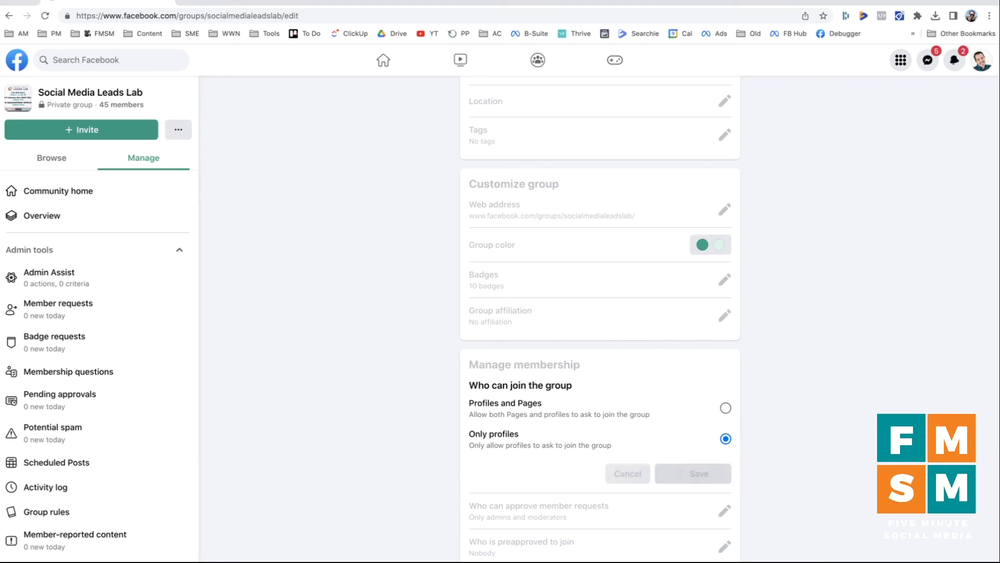